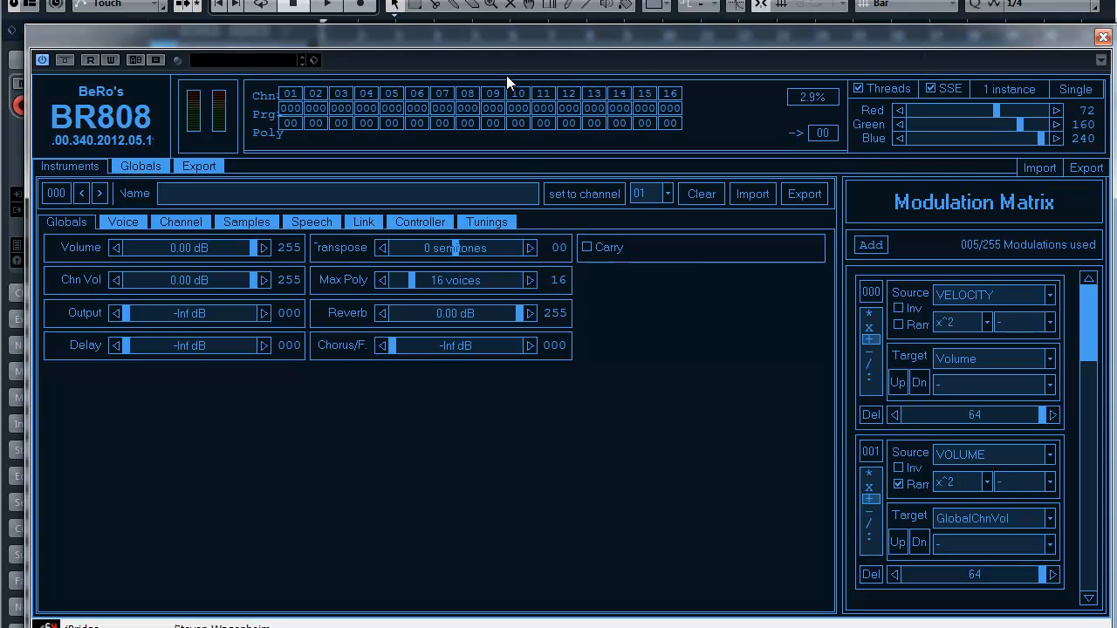
Clear the current instrument preset, overwriting it with the default initial preset values.
drag(560, 29, 600, 22)
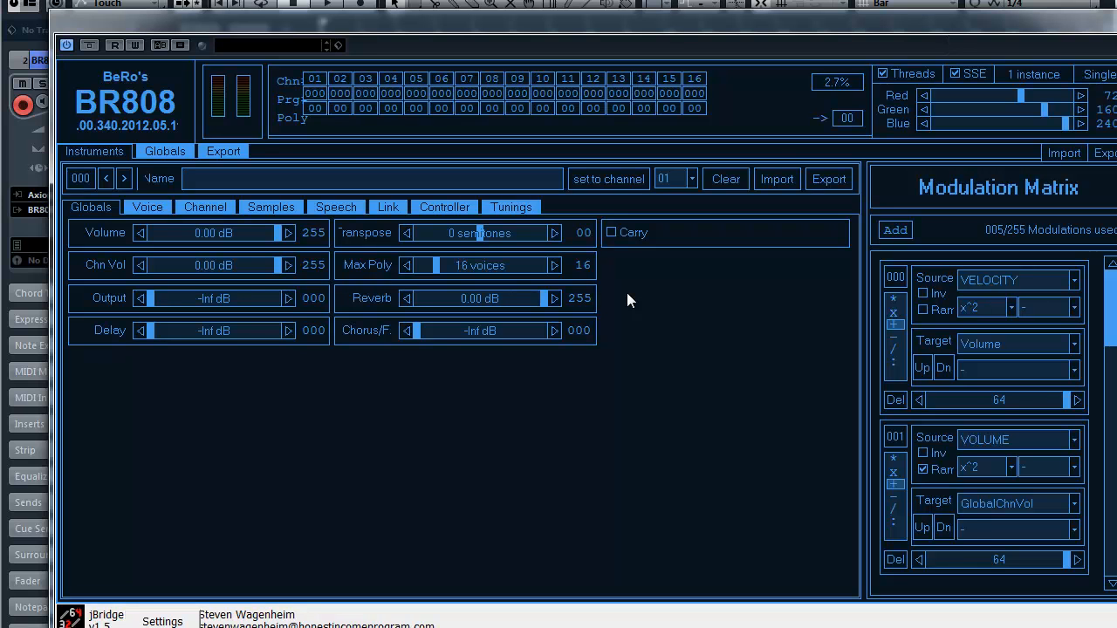
click(738, 177)
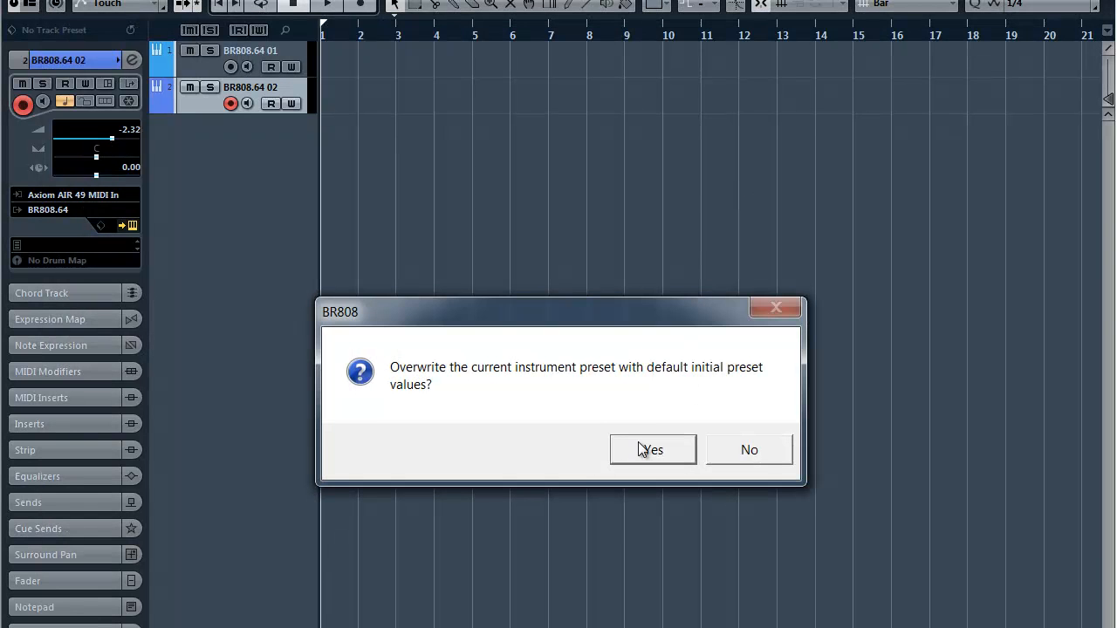
click(638, 444)
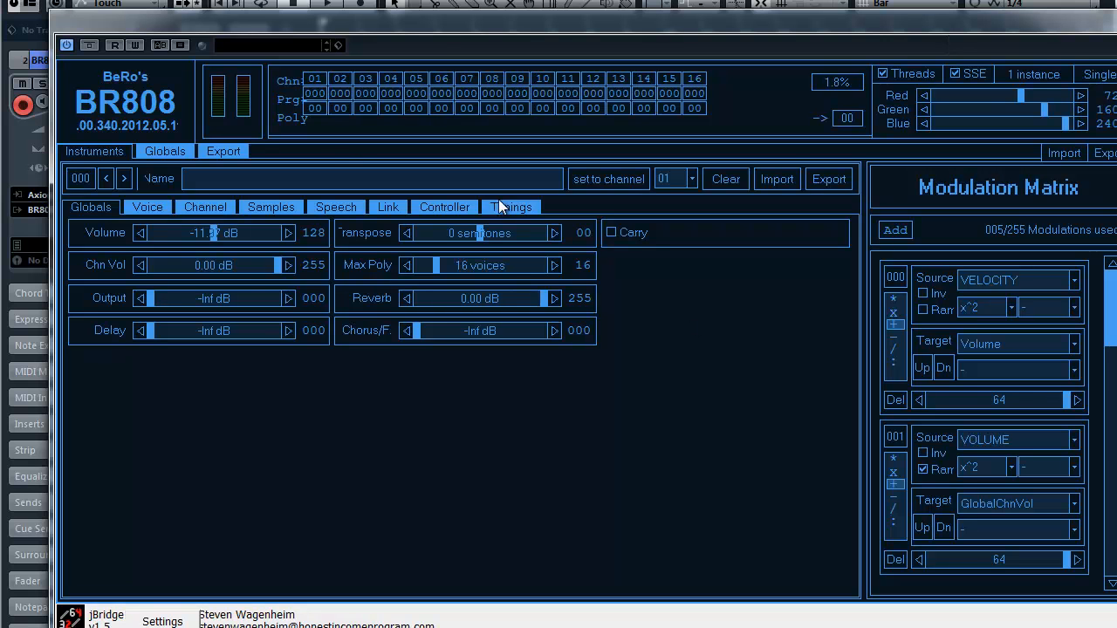
Set the waveform of the voice's oscillator 1 to Sawtooth Up.
click(153, 208)
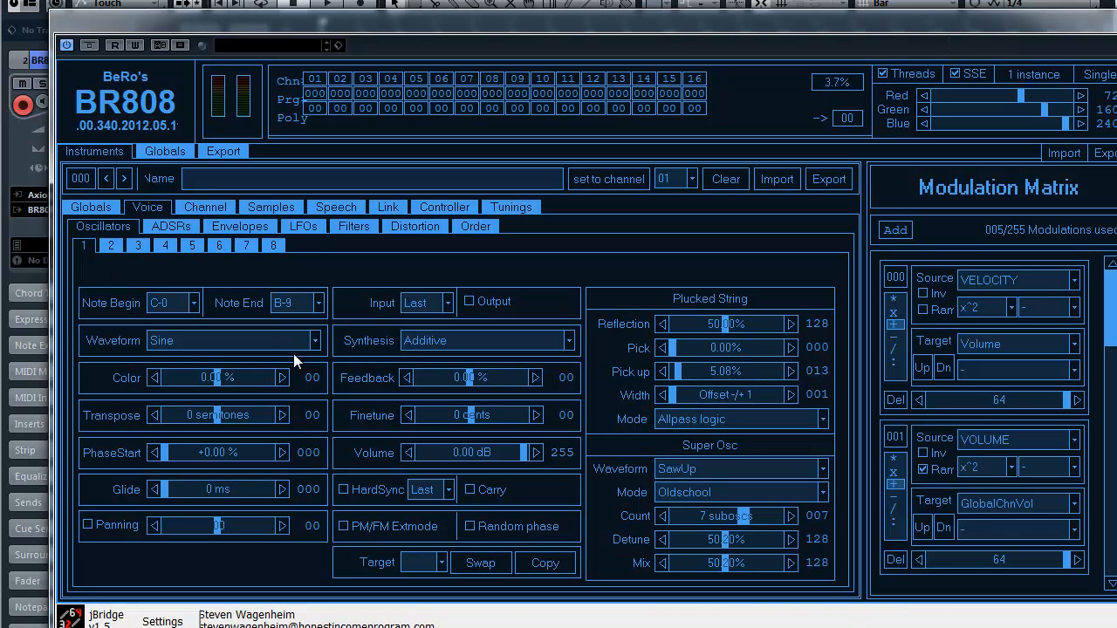
click(317, 342)
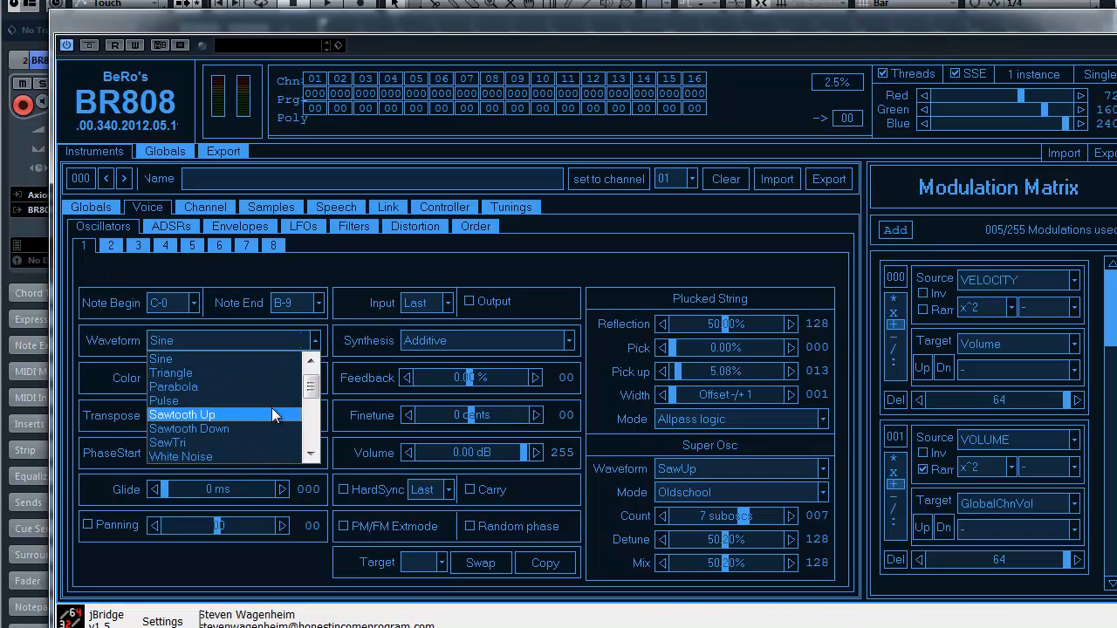
click(221, 412)
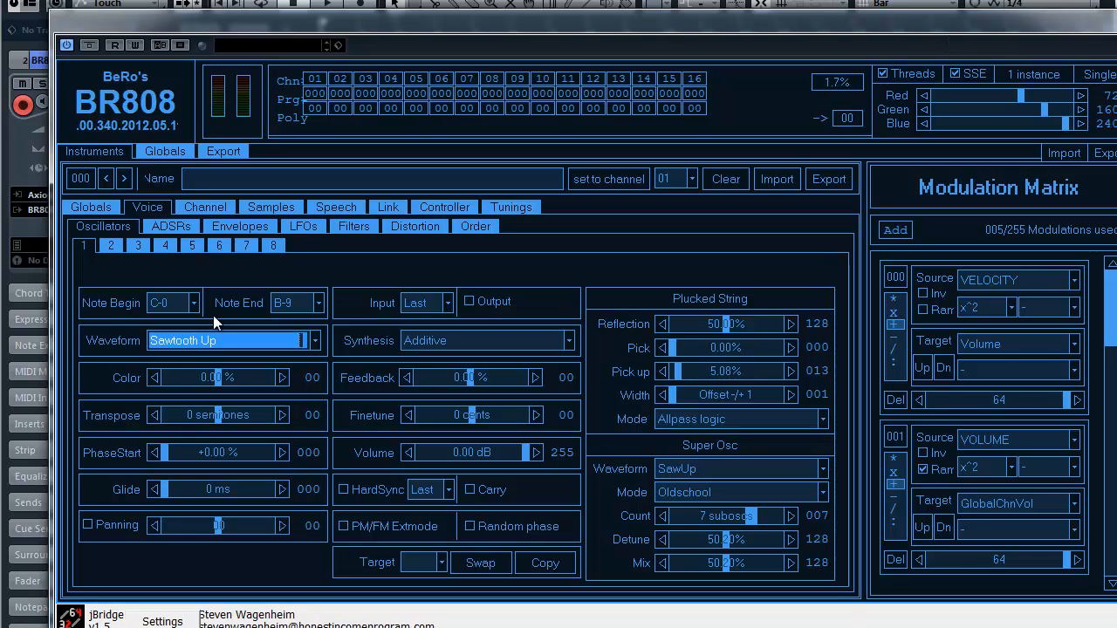
Set the decay time of ADSR 1 to 20000 ms and the instrument's global volume to 0.00 dB.
click(180, 225)
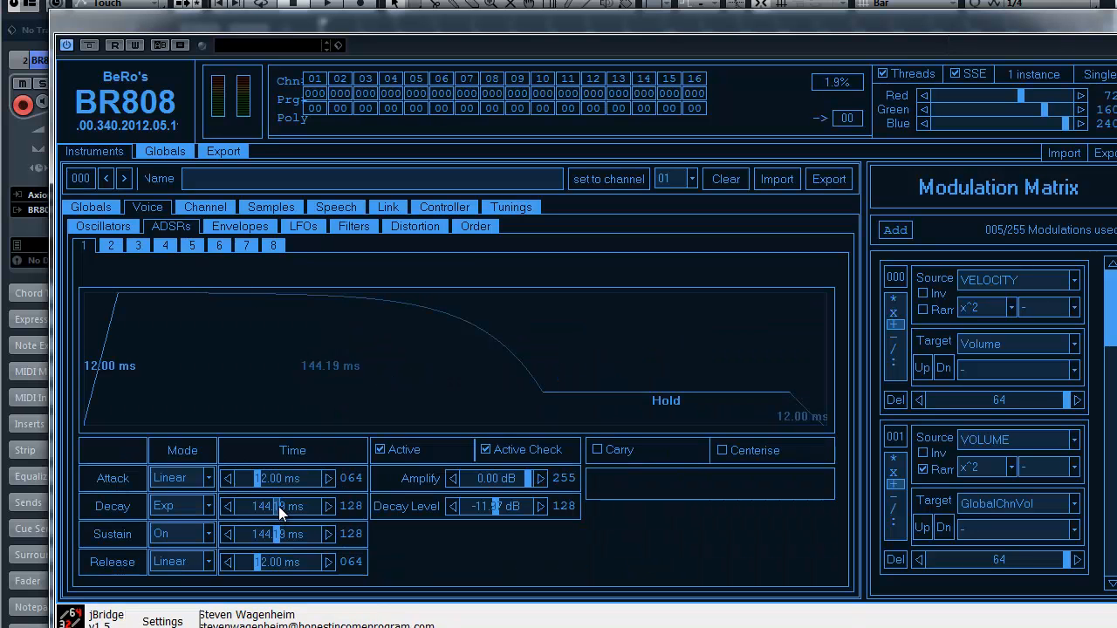
drag(279, 506, 350, 514)
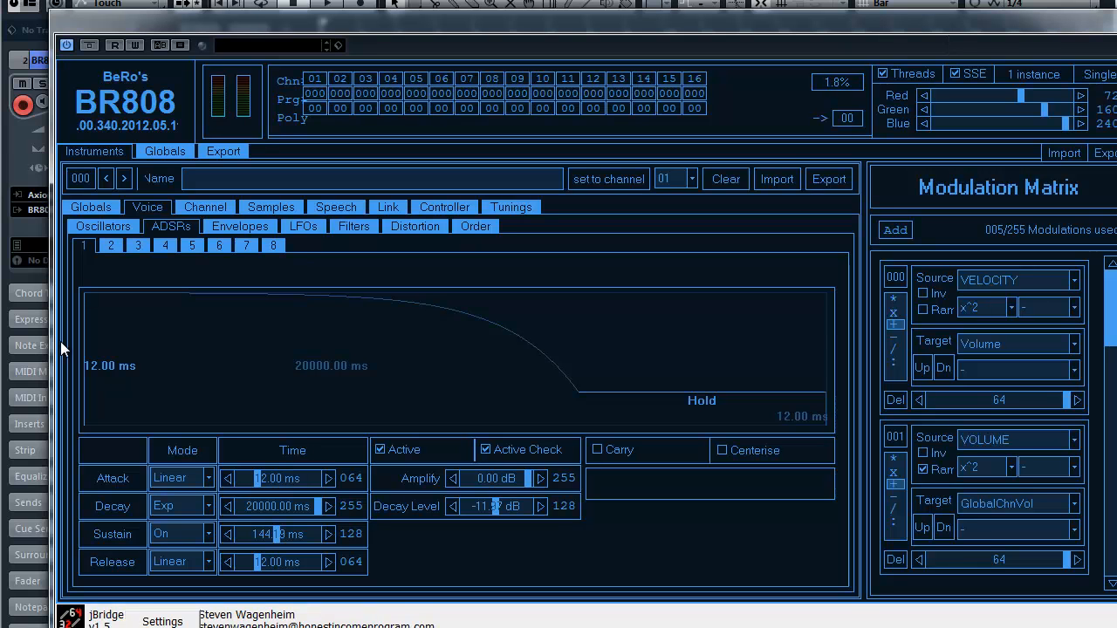
click(86, 209)
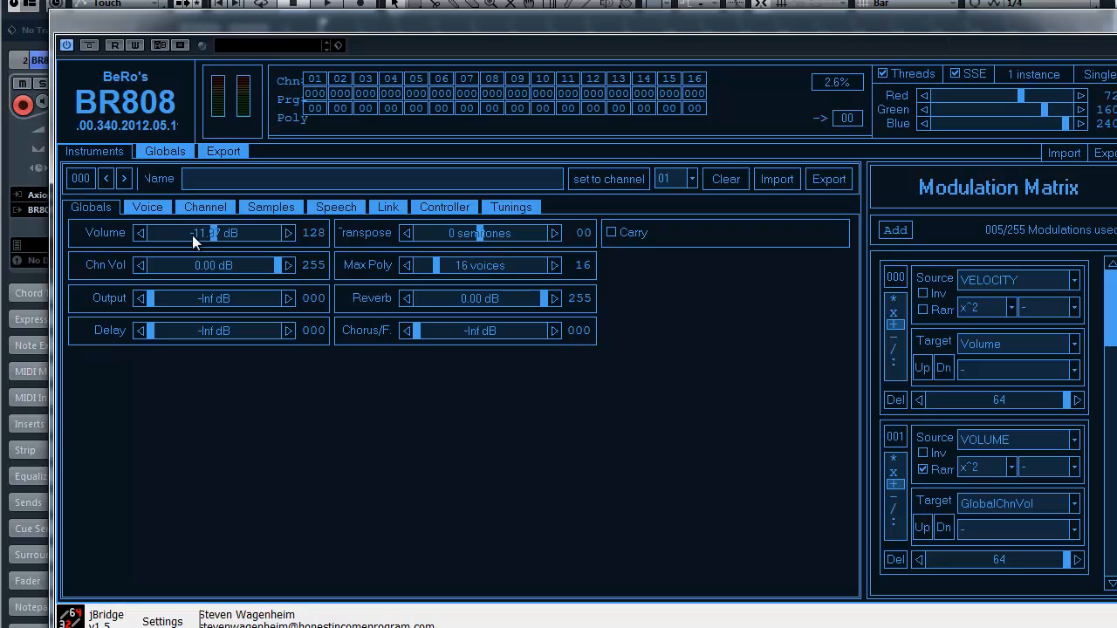
double_click(214, 236)
Set the synthesis type of the voice's oscillator 1 to Subtractive.
click(149, 208)
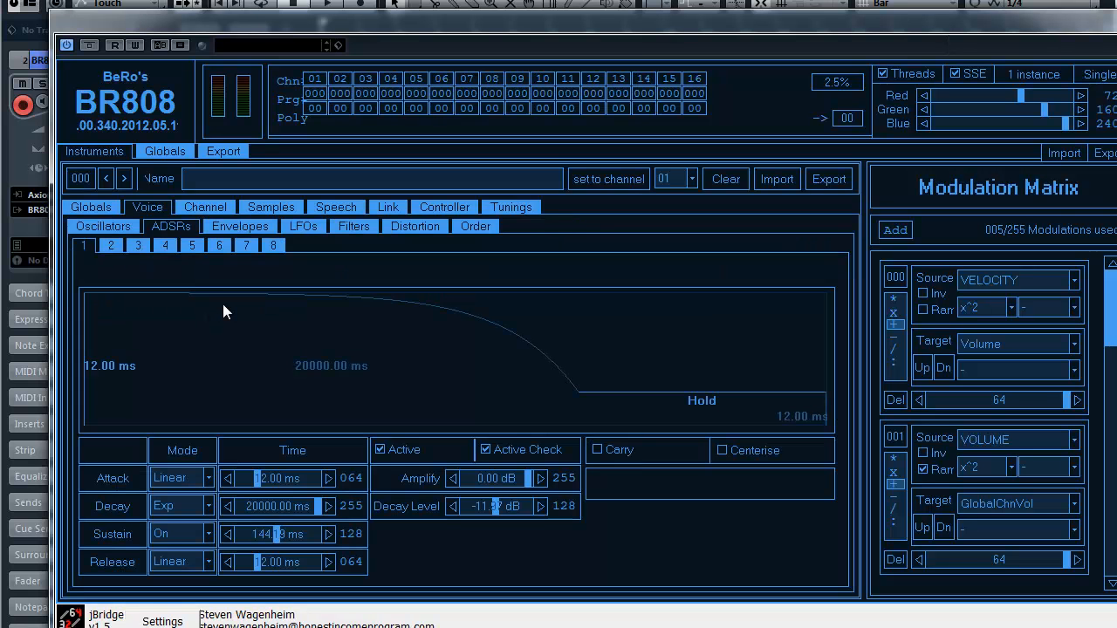
click(110, 227)
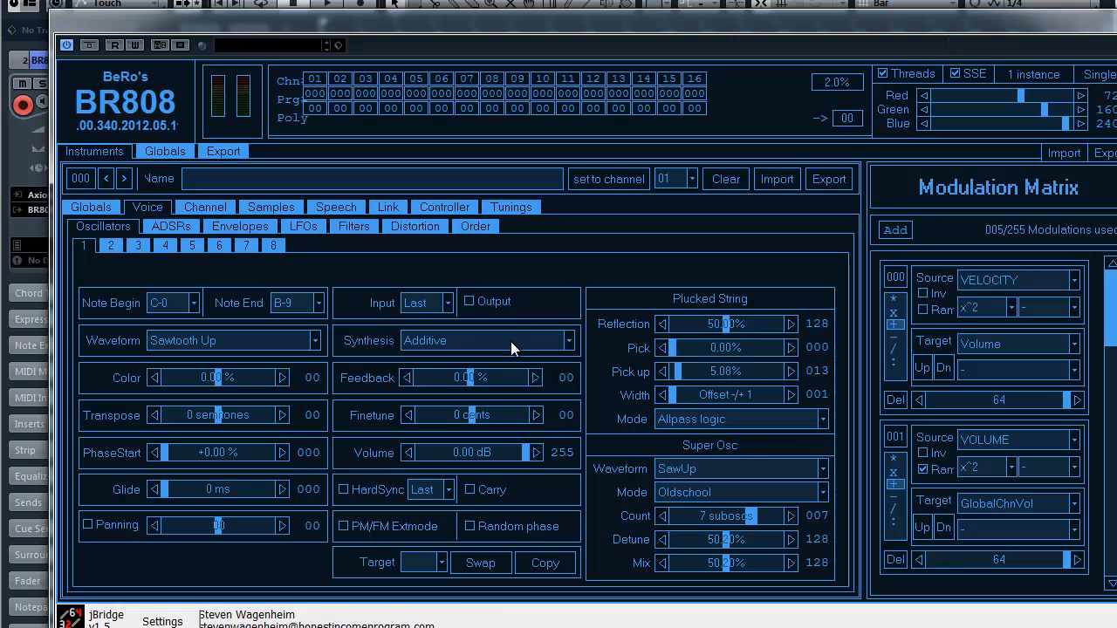
click(569, 342)
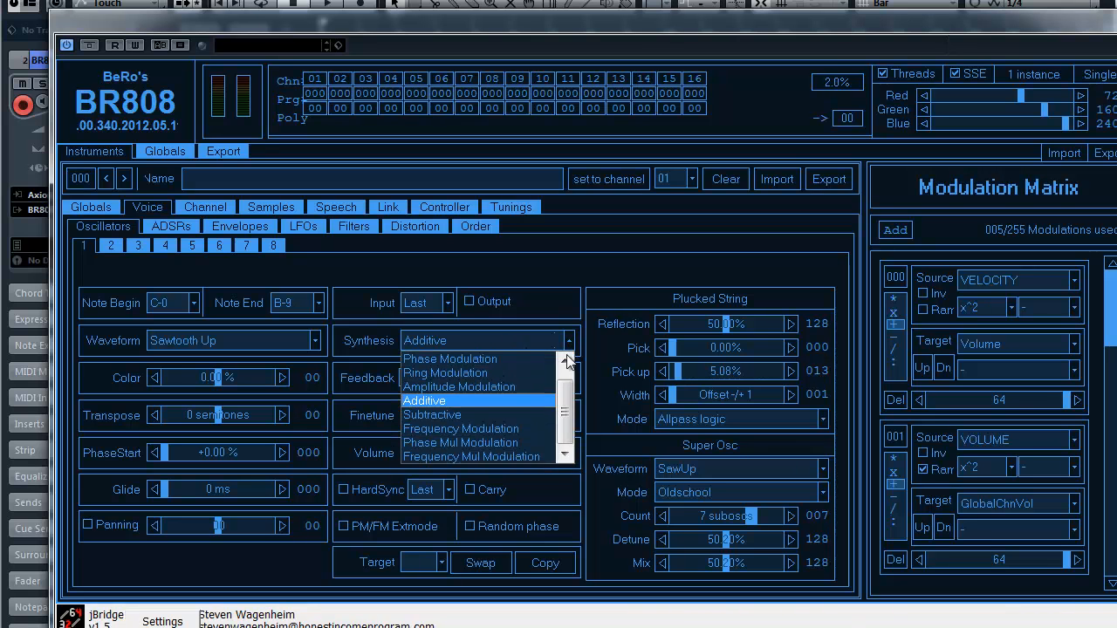
click(453, 416)
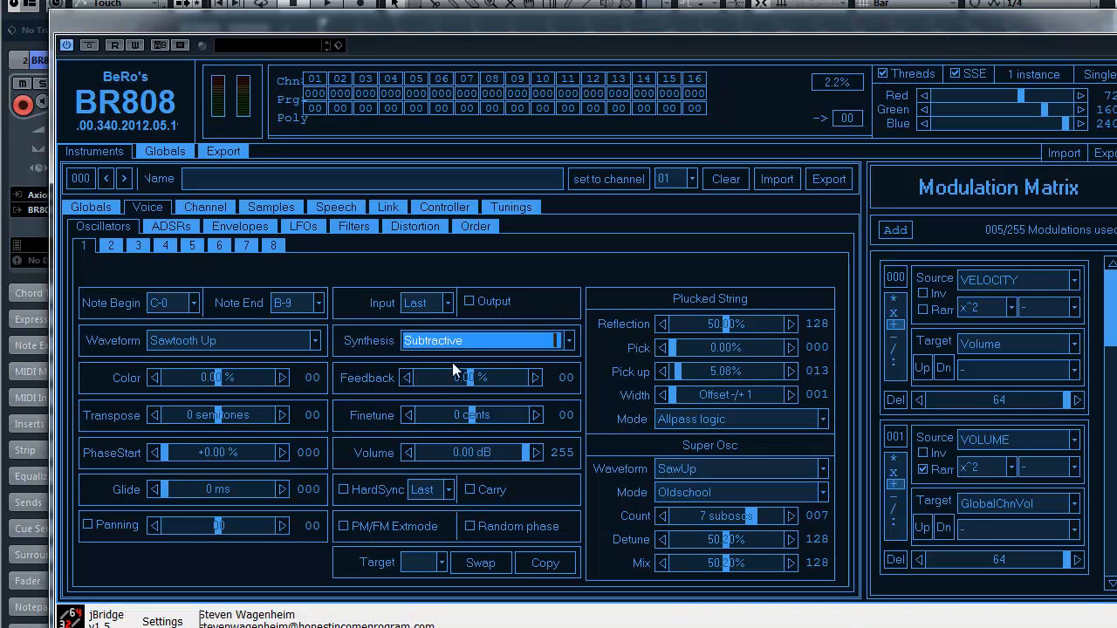
Set the voice's filter 1 to Moog LowPass mode with a cutoff of 3551 Hz.
click(354, 227)
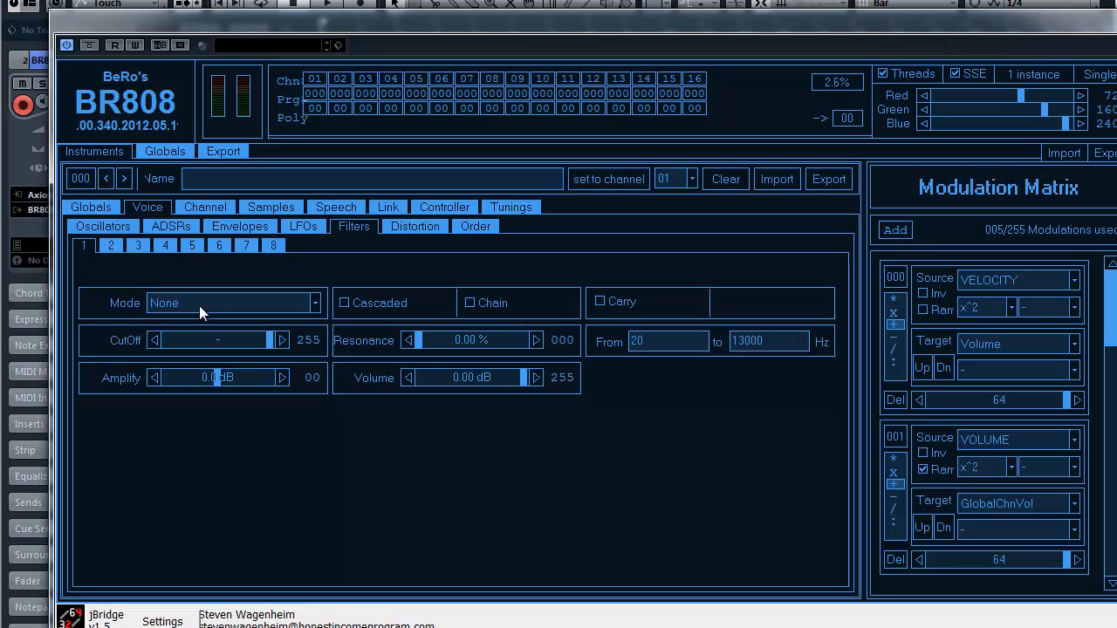
click(314, 303)
drag(312, 360, 325, 435)
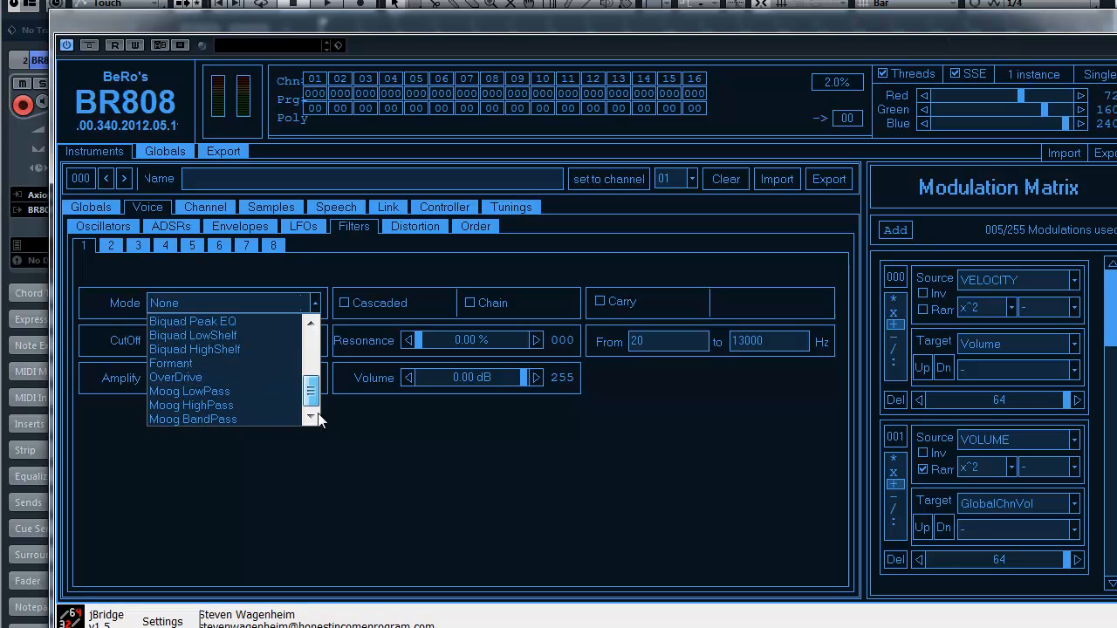
click(212, 395)
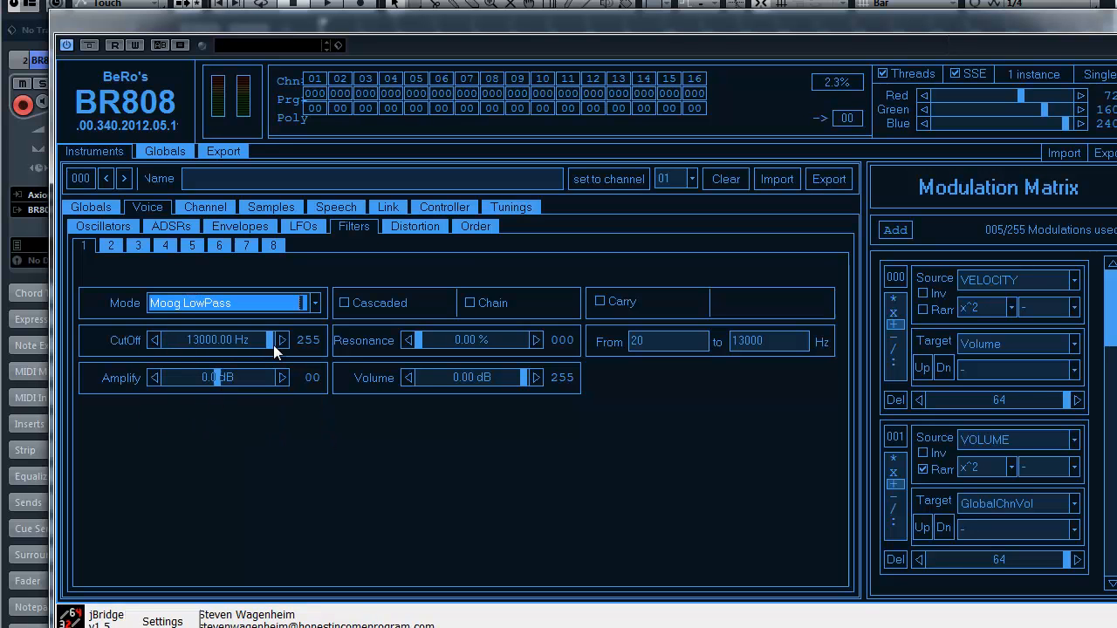
drag(270, 345, 184, 352)
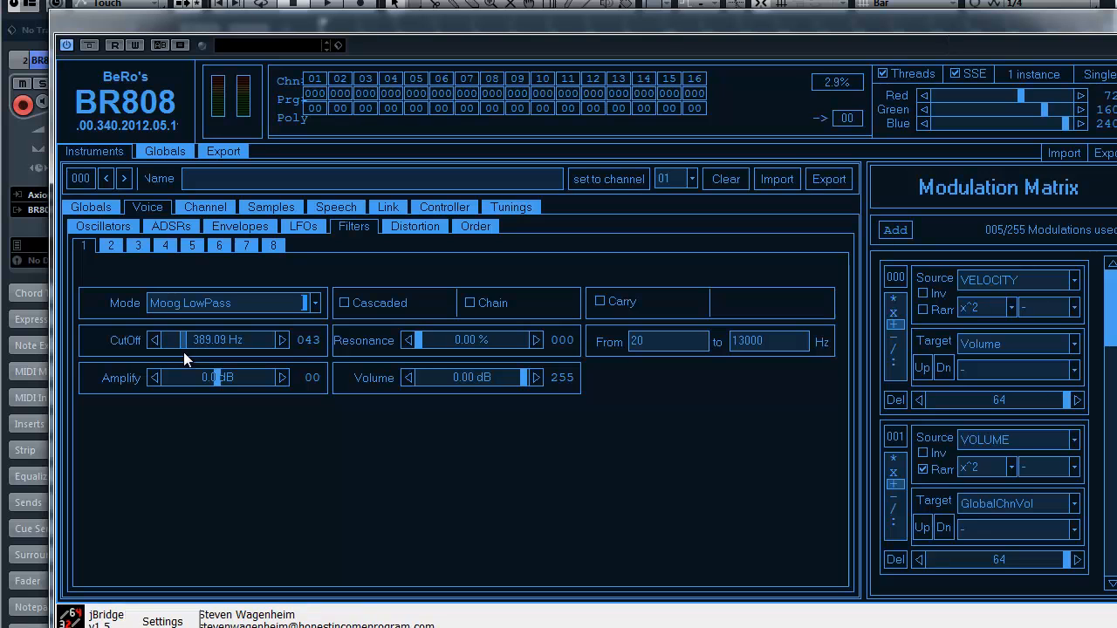
drag(183, 352, 185, 354)
drag(181, 340, 218, 355)
Add a modulation to the matrix with CONTROLLER number 001 as its source.
drag(774, 24, 730, 14)
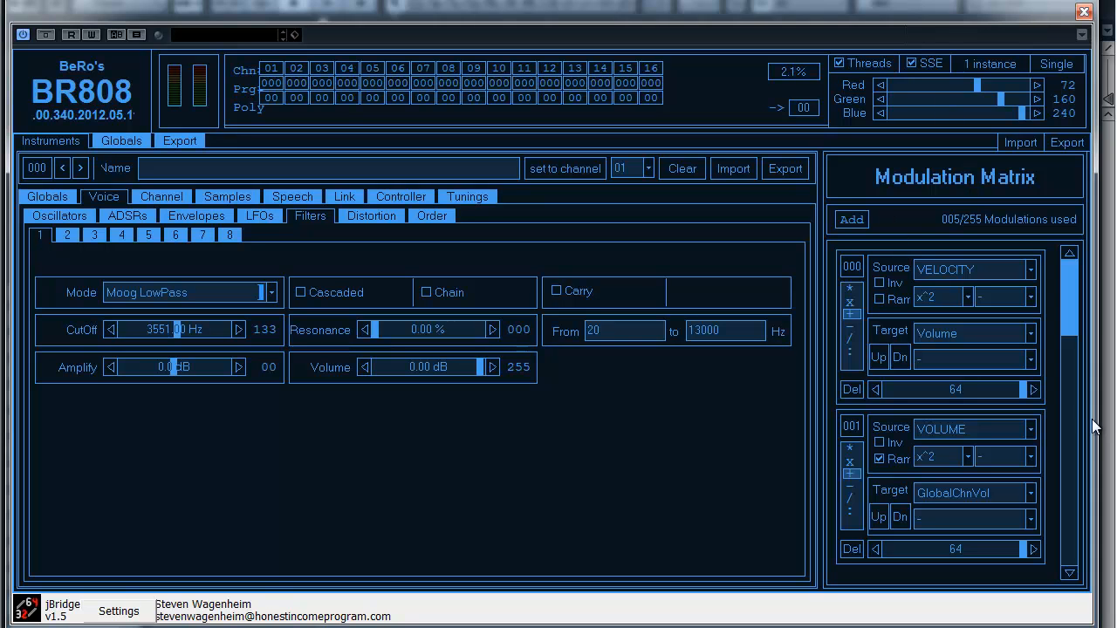
click(852, 219)
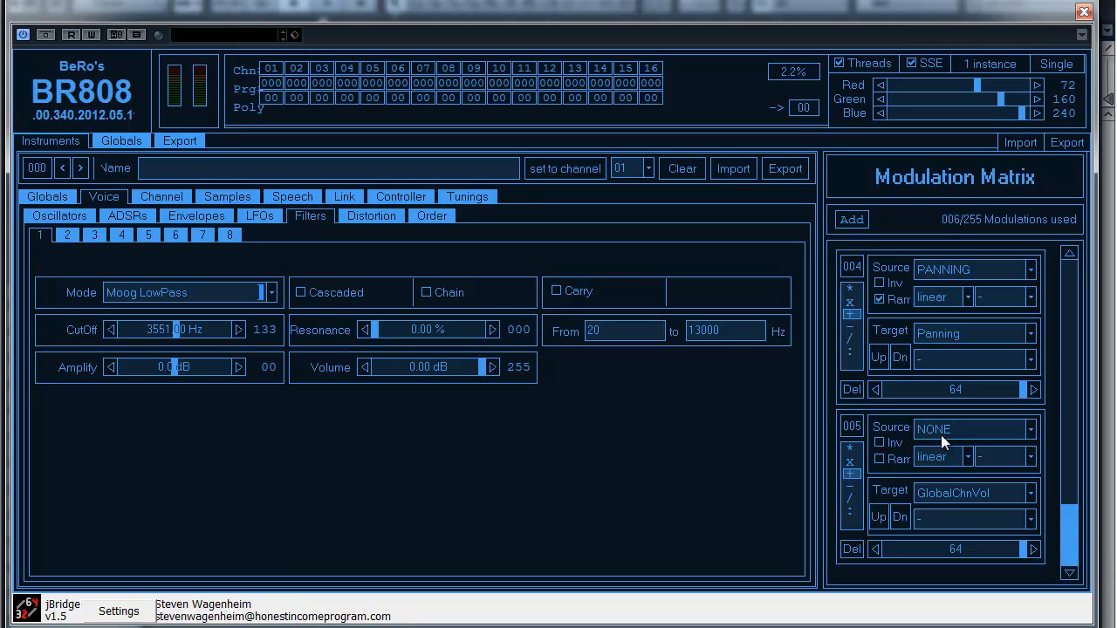
click(1030, 433)
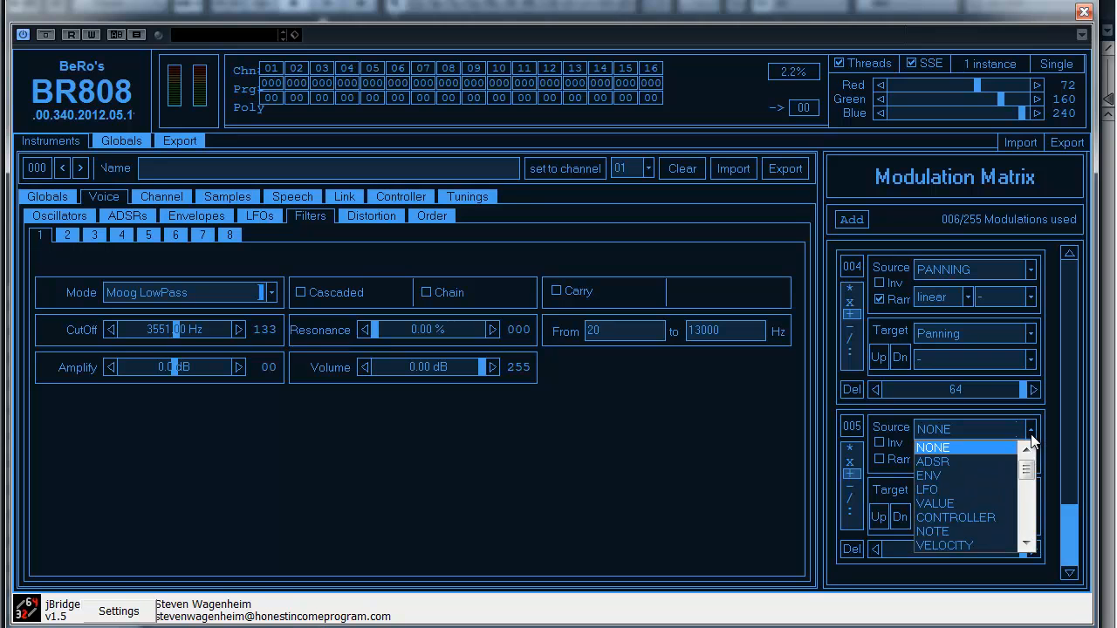
click(974, 519)
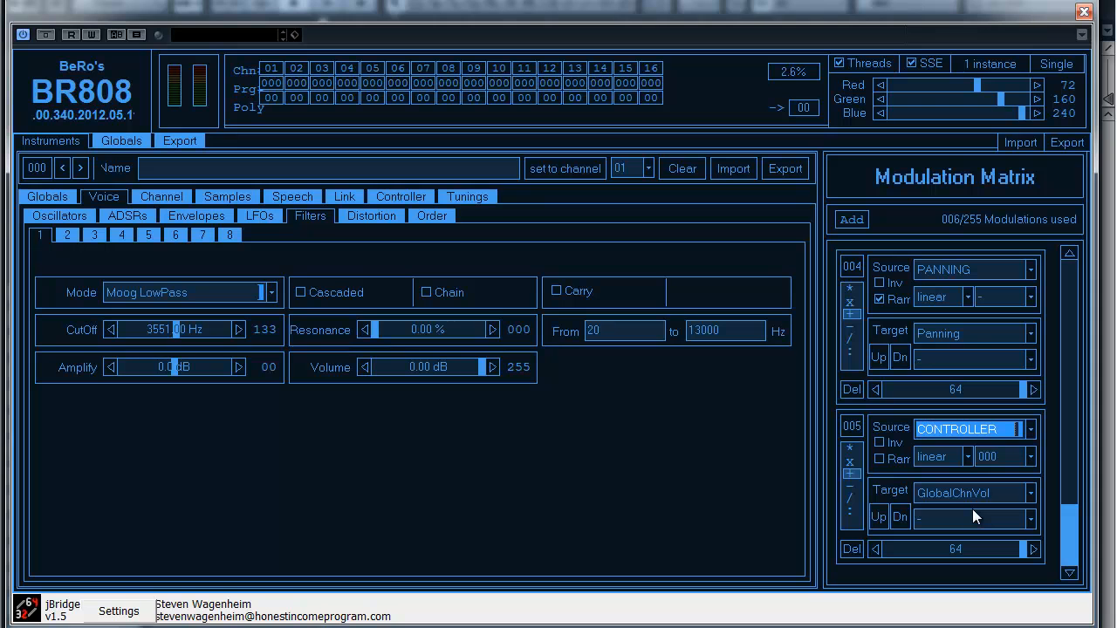
click(1030, 458)
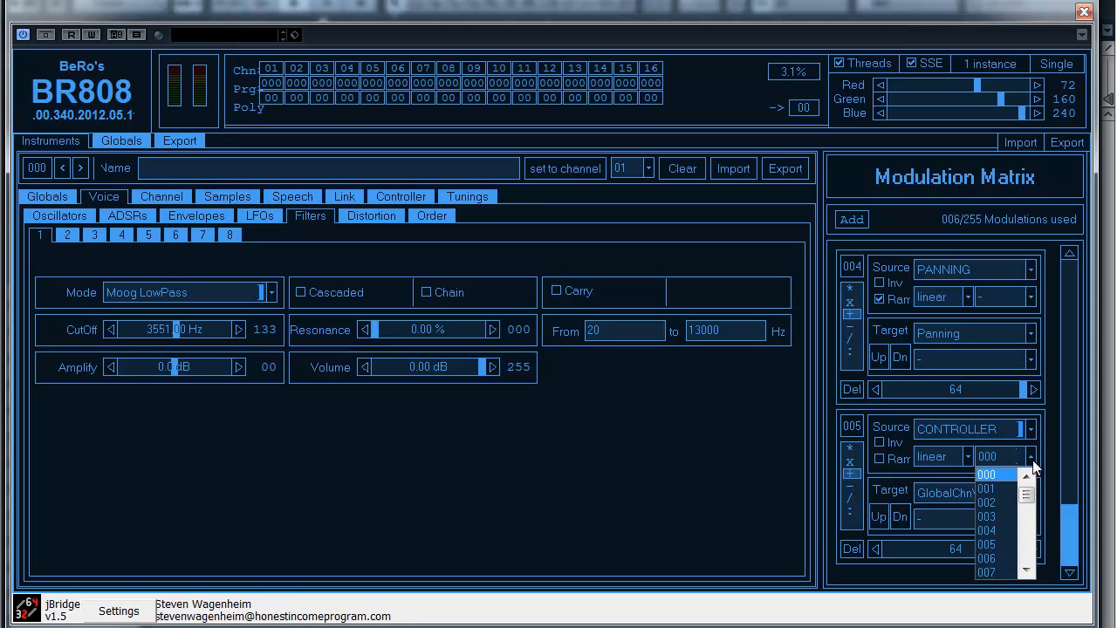
click(988, 489)
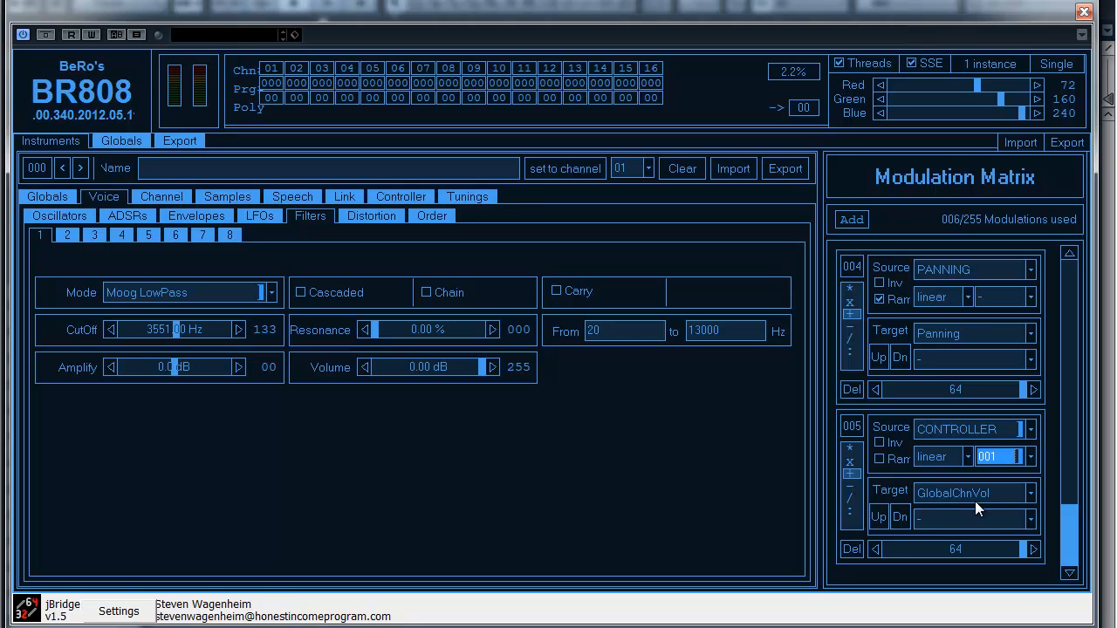
Set the target of the newly added controller modulation to Filter CutOff.
click(1028, 496)
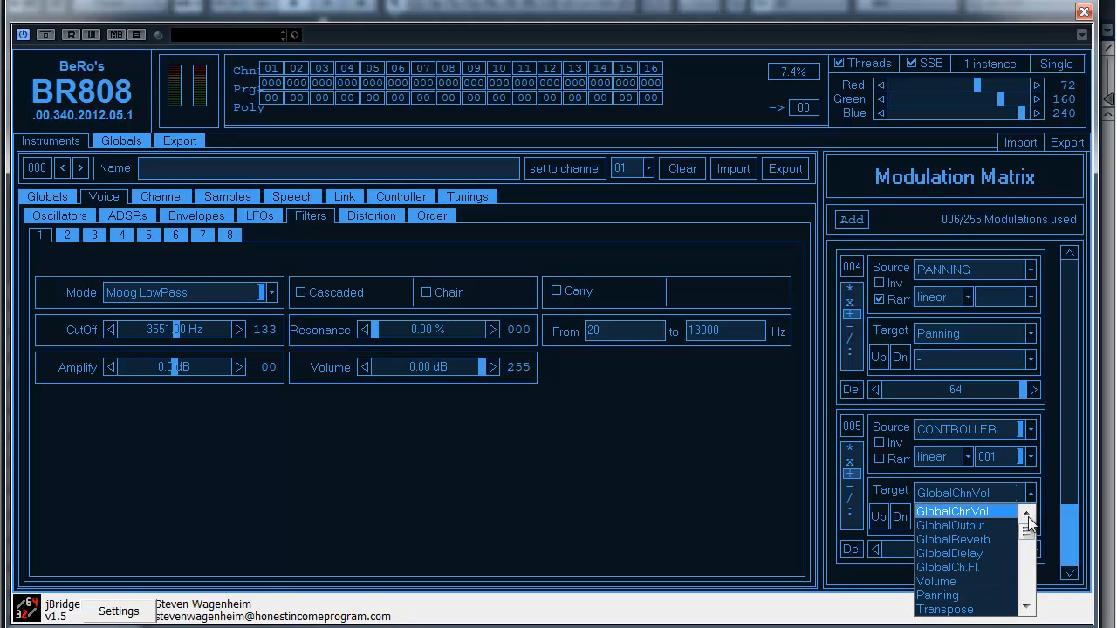
scroll(1030, 548, down, 1)
scroll(1030, 548, down, 5)
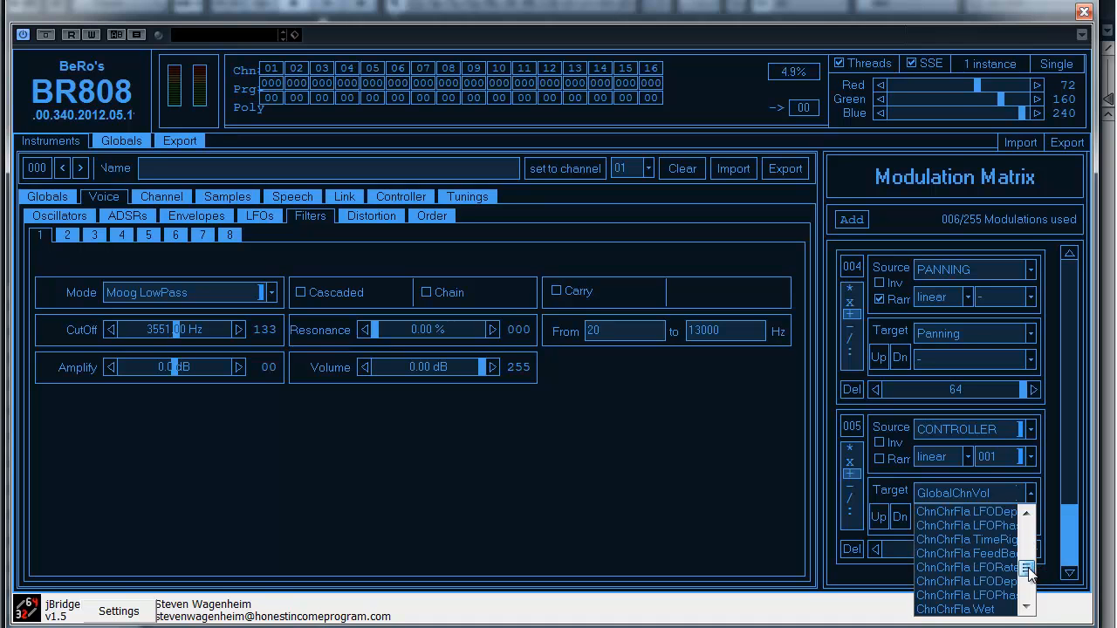
drag(1028, 549, 1027, 544)
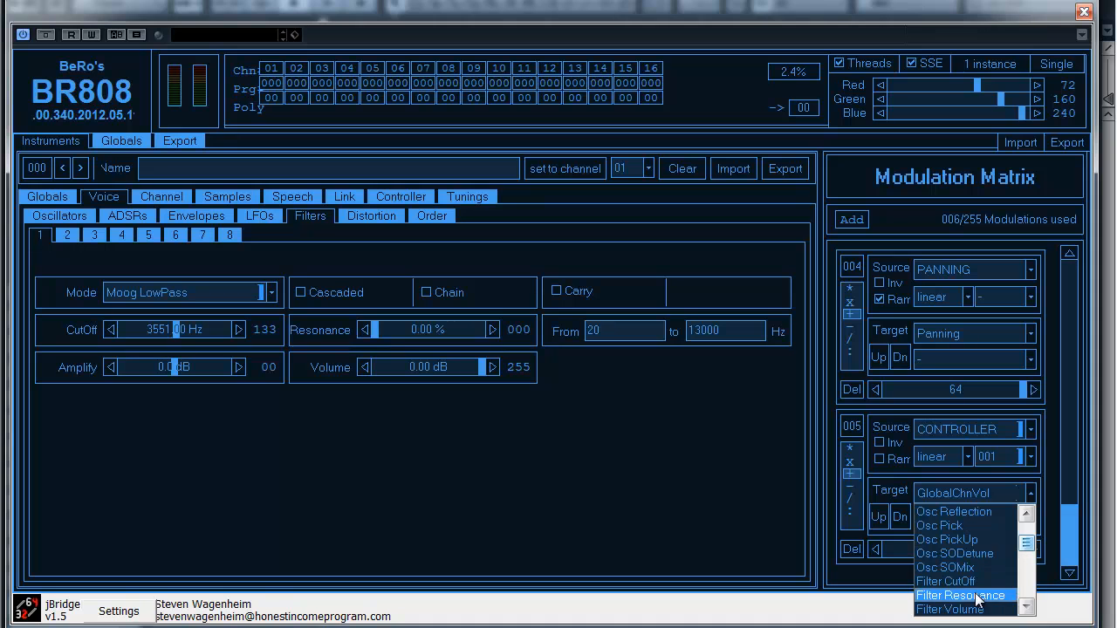
click(951, 582)
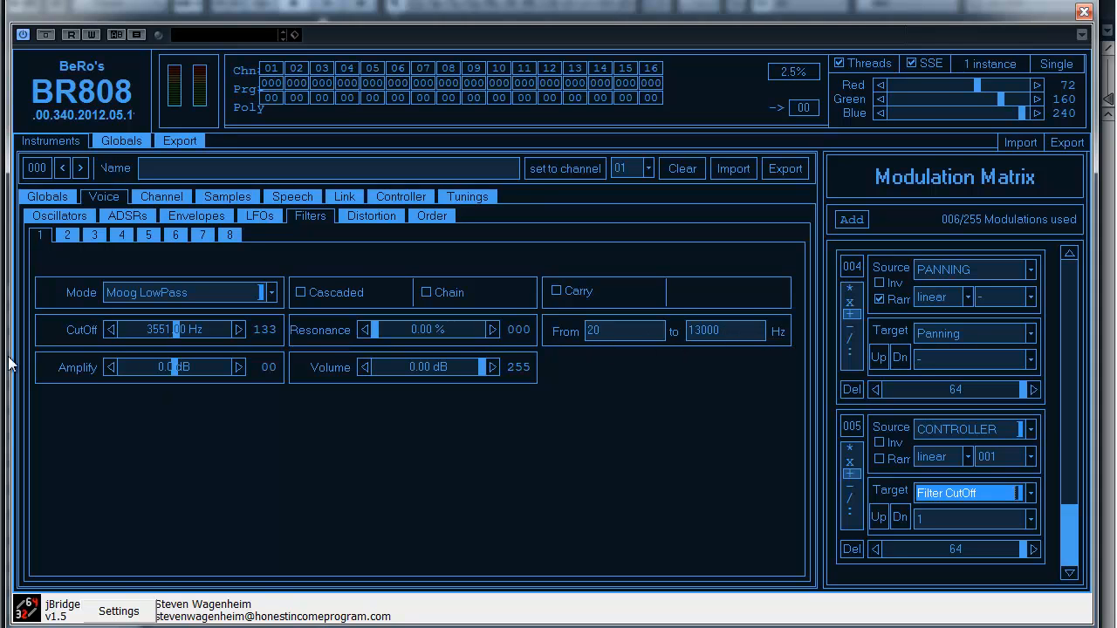
Set the lower limit of filter 1's cutoff frequency range to 450 Hz.
click(632, 333)
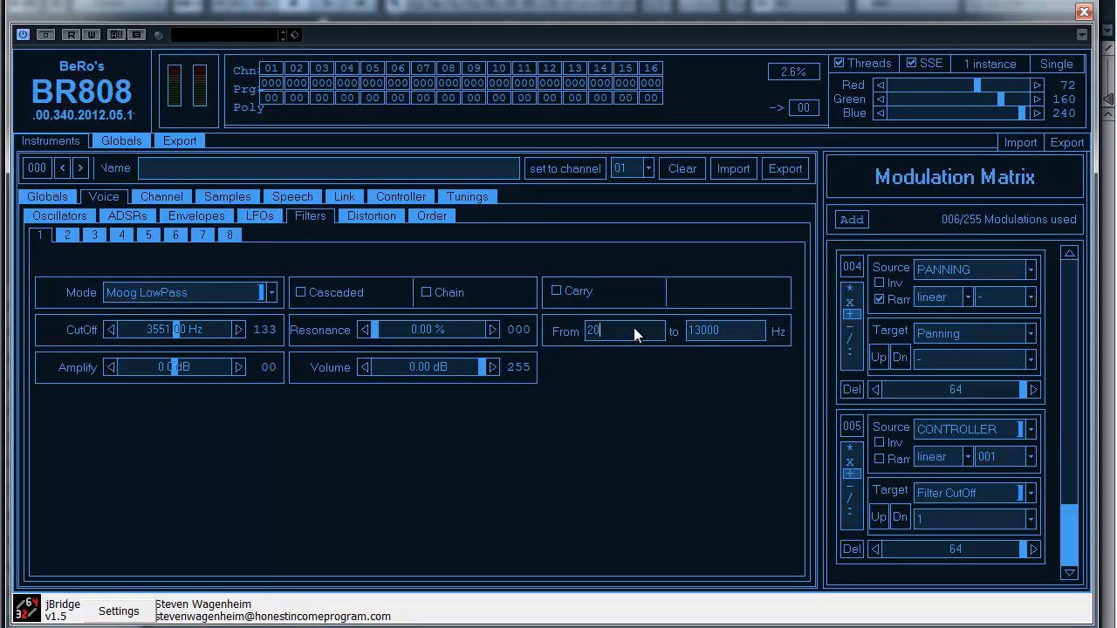
key(BackSpace)
text(450)
key(Delete)
click(656, 330)
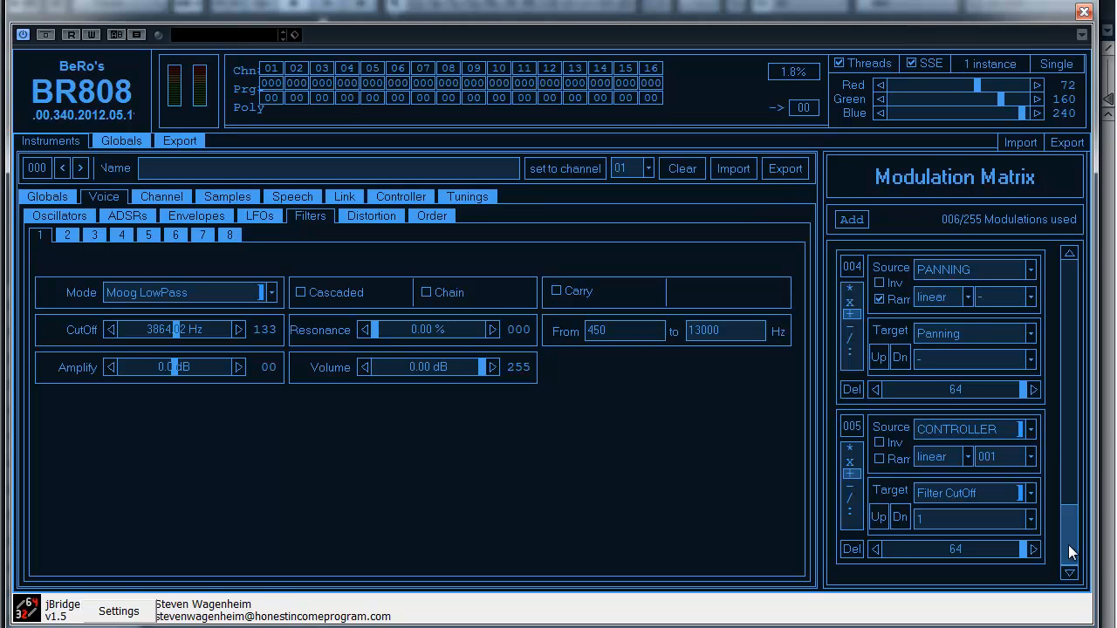
Look over the first modulation matrix entries and the voice's ADSR, envelope, LFO and distortion settings.
drag(1072, 537, 1091, 314)
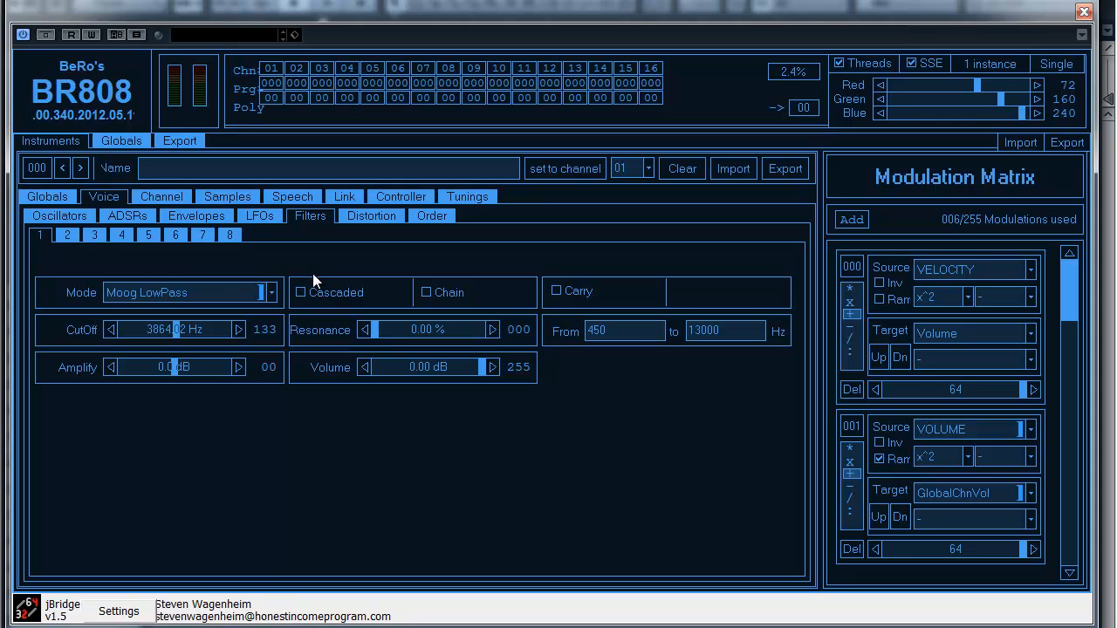
click(139, 215)
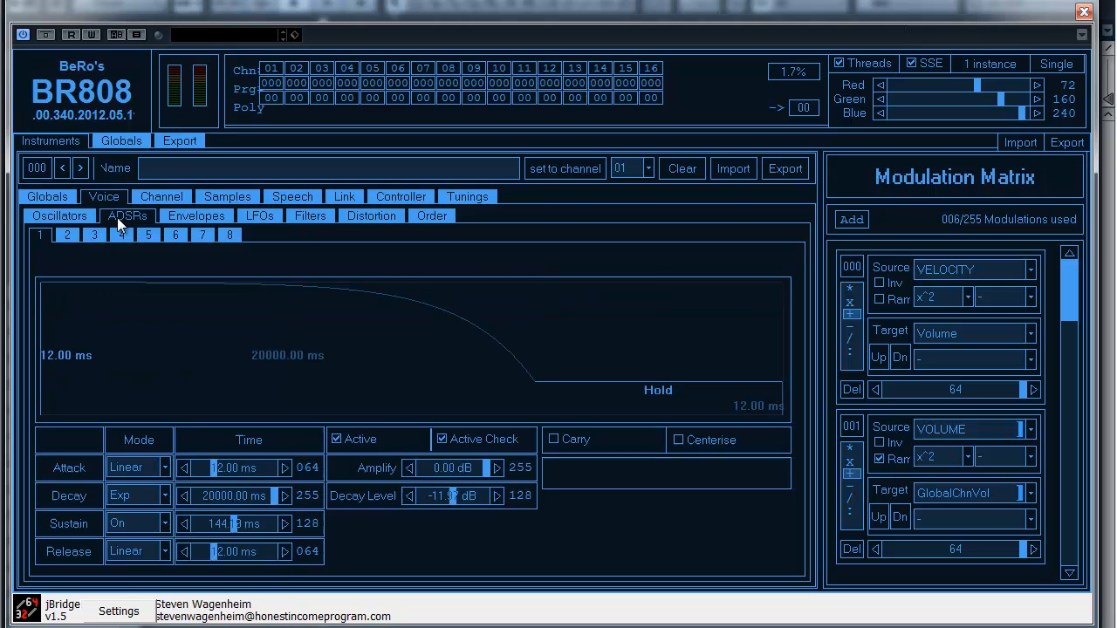
click(208, 220)
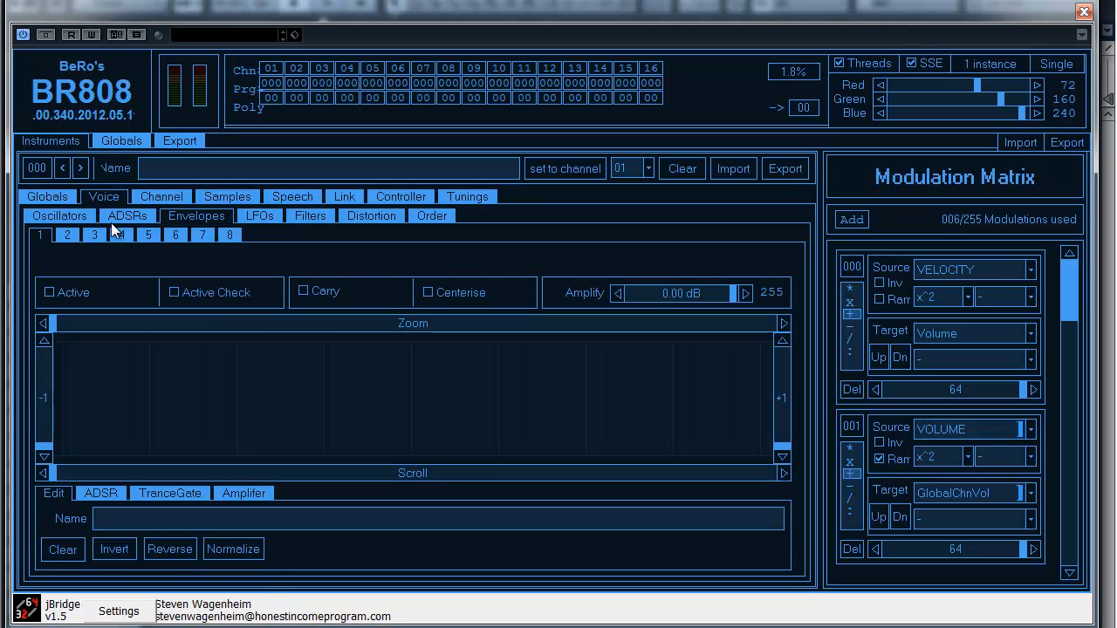
click(259, 217)
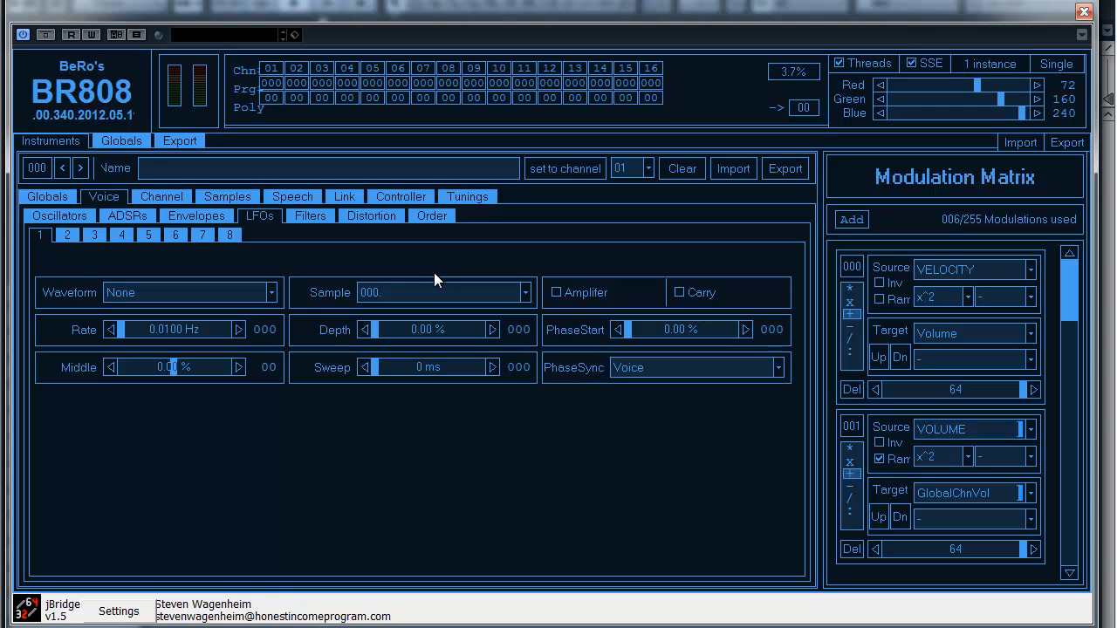
click(367, 217)
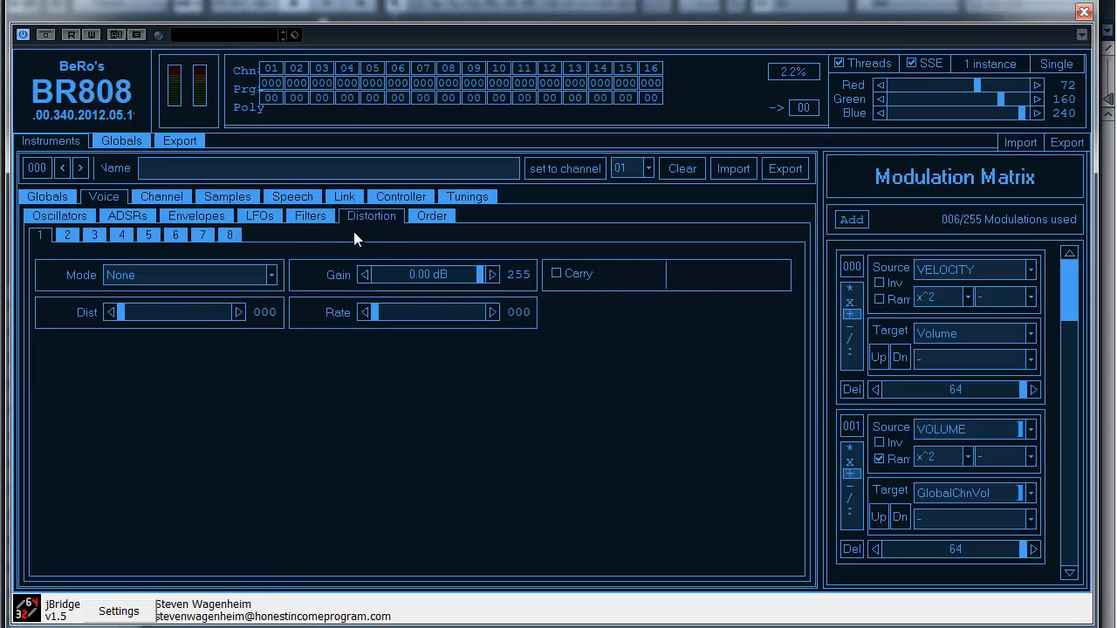
Examine the voice's filter slots and the instrument's sample and global settings.
click(311, 218)
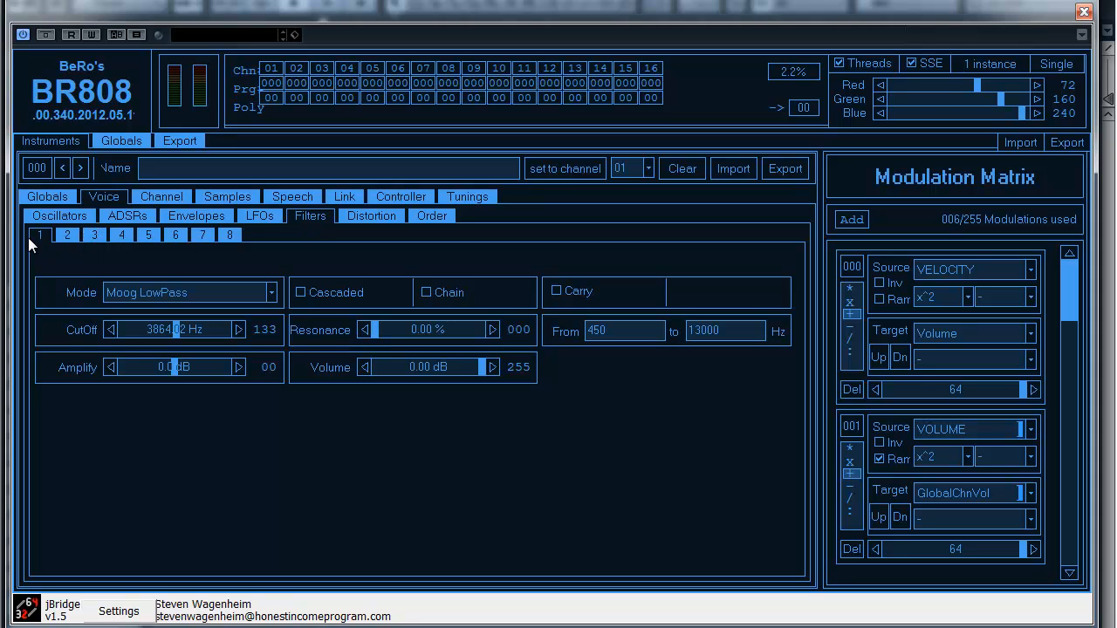
click(70, 236)
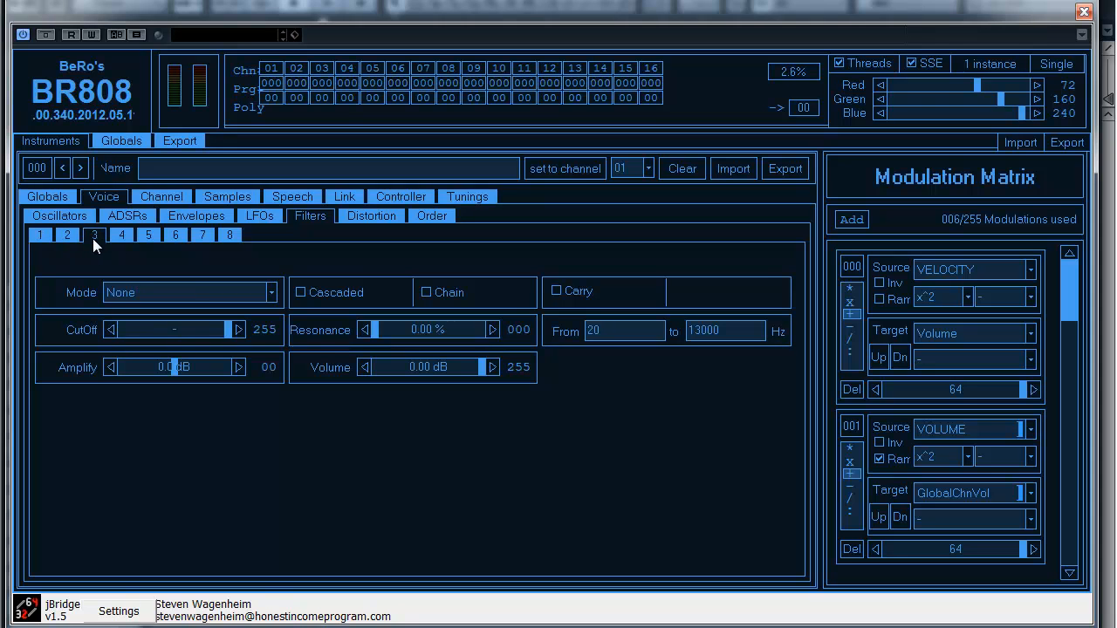
click(155, 236)
click(37, 236)
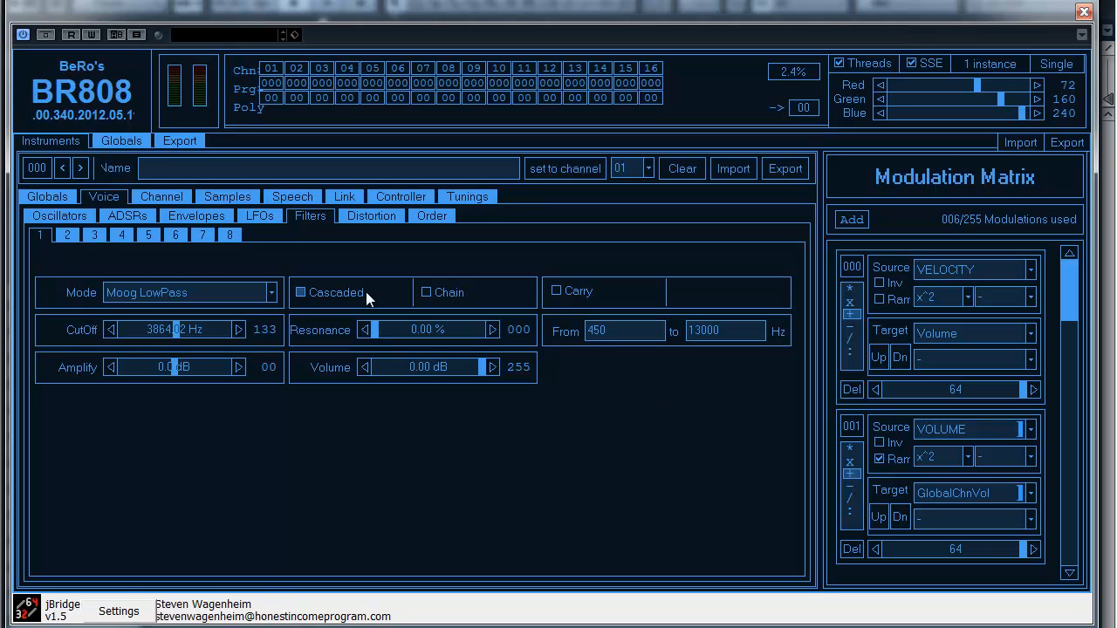
click(224, 202)
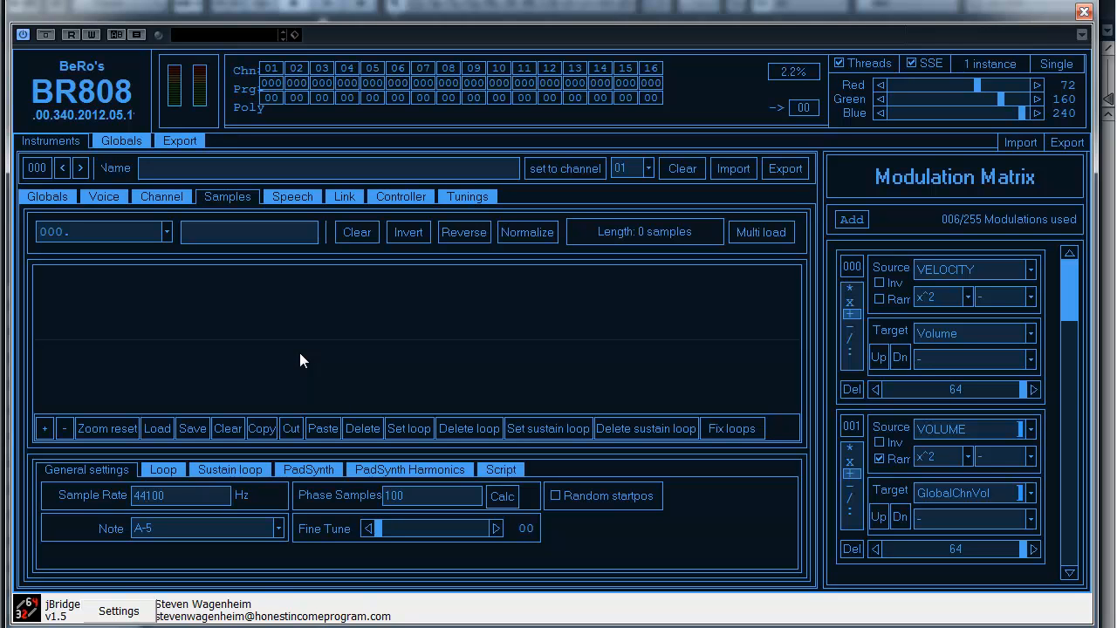
click(42, 196)
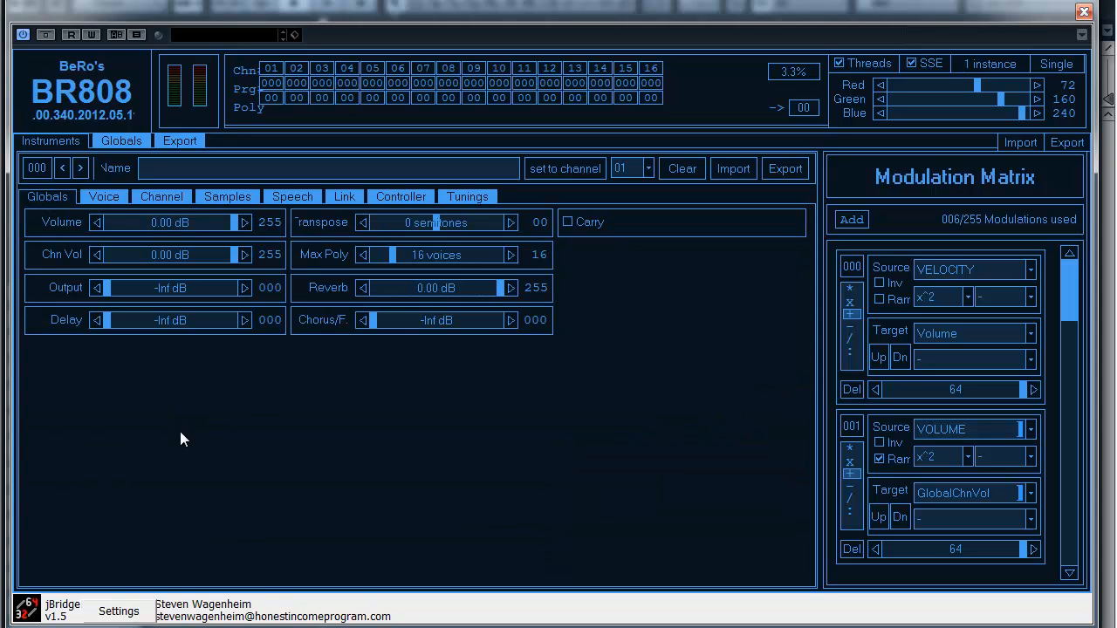